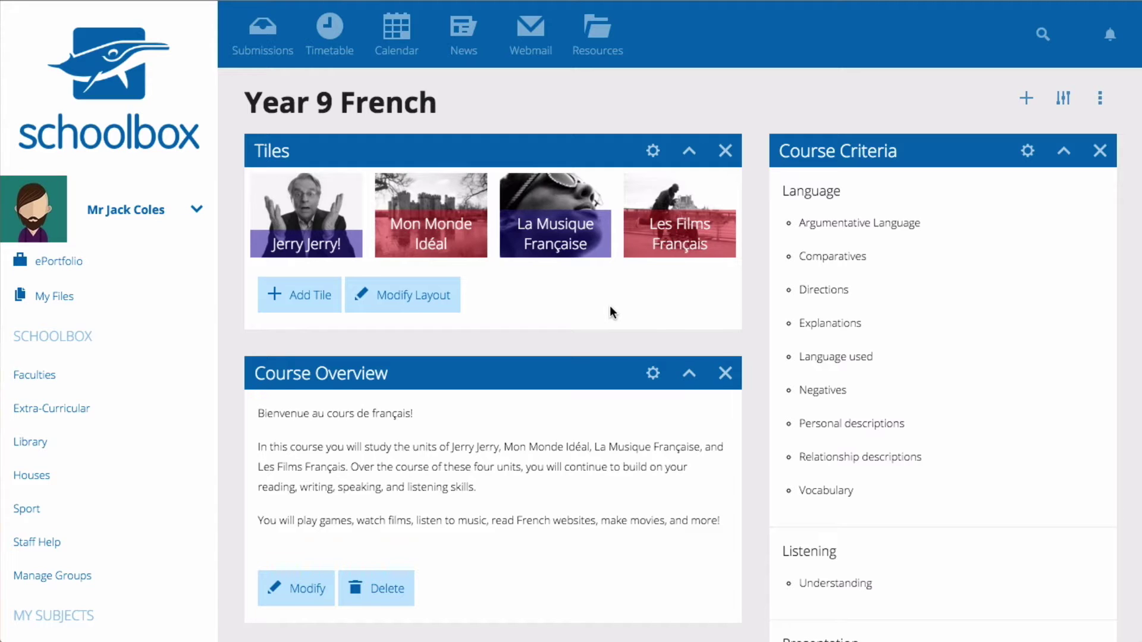
Step: Open the Jerry Jerry! unit and browse its Student Work Examples and two Course Builder tasks
left_click(326, 235)
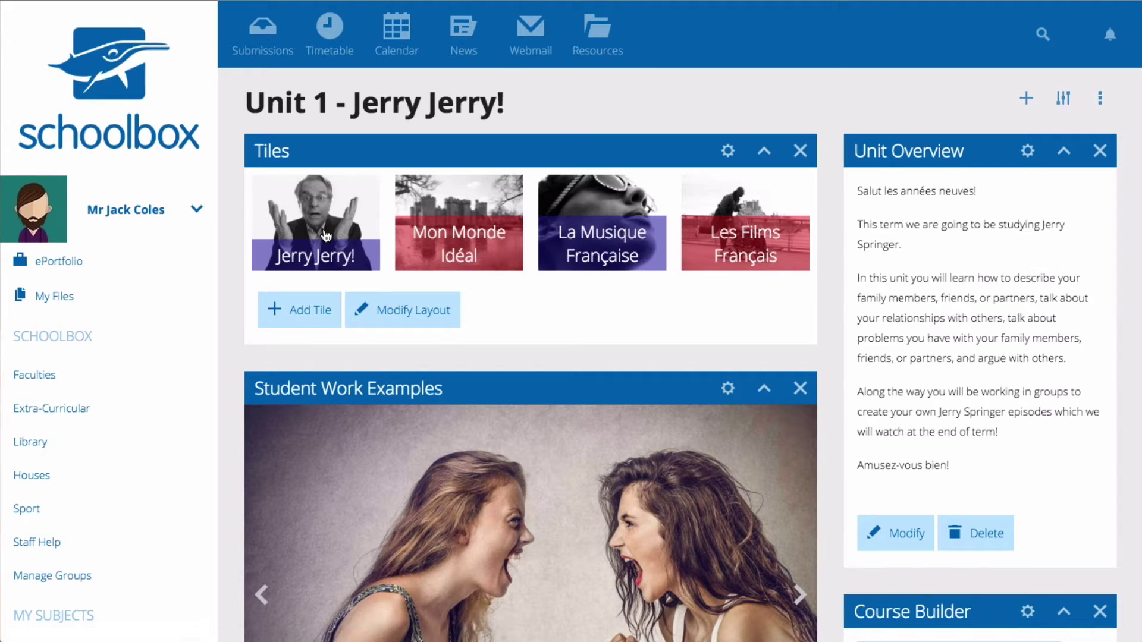
scroll(605, 404, "down", 2)
scroll(604, 404, "down", 3)
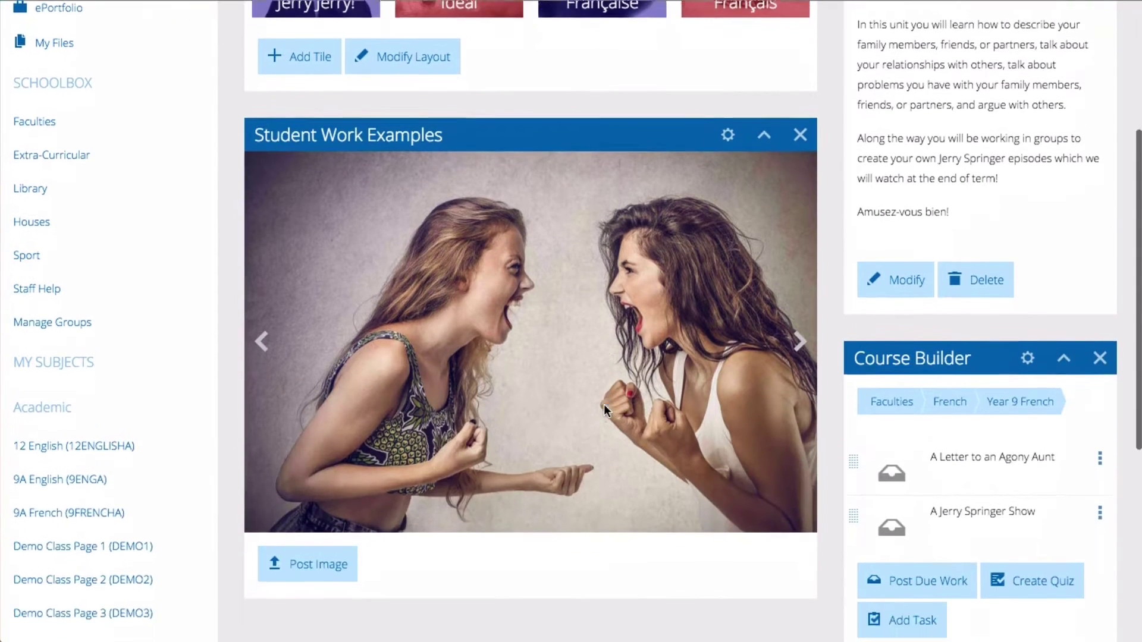
scroll(604, 404, "up", 5)
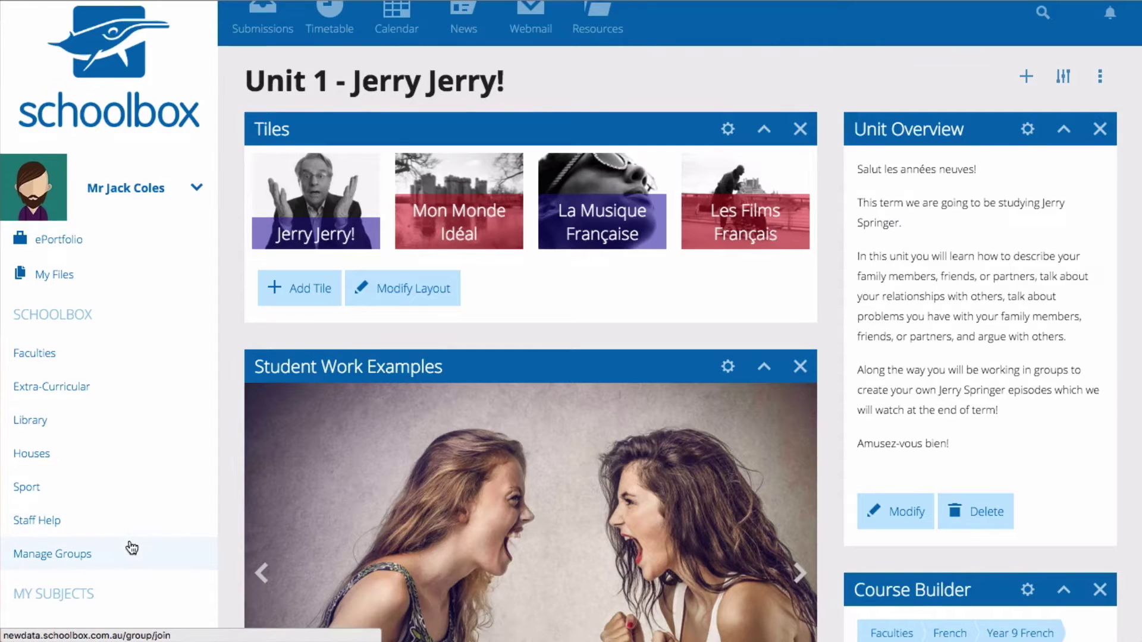
scroll(132, 548, "down", 2)
scroll(131, 548, "down", 2)
scroll(131, 547, "down", 1)
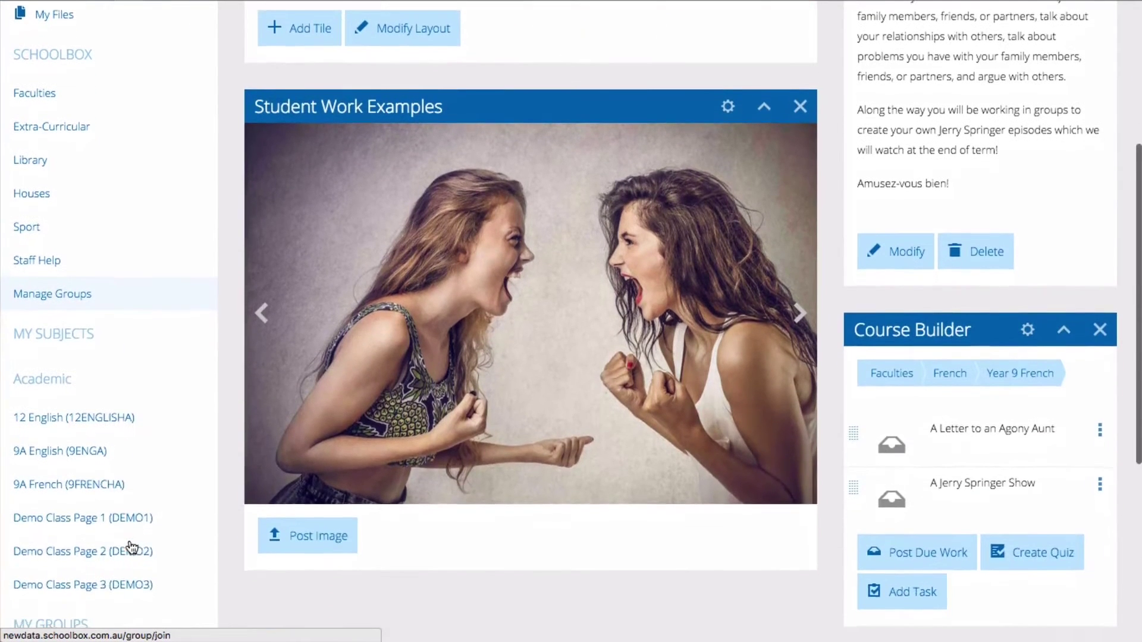
Step: Browse the 9A French (9FRENCHA) course outline, then open Unit 2 - Mon Monde Ideal!
left_click(89, 486)
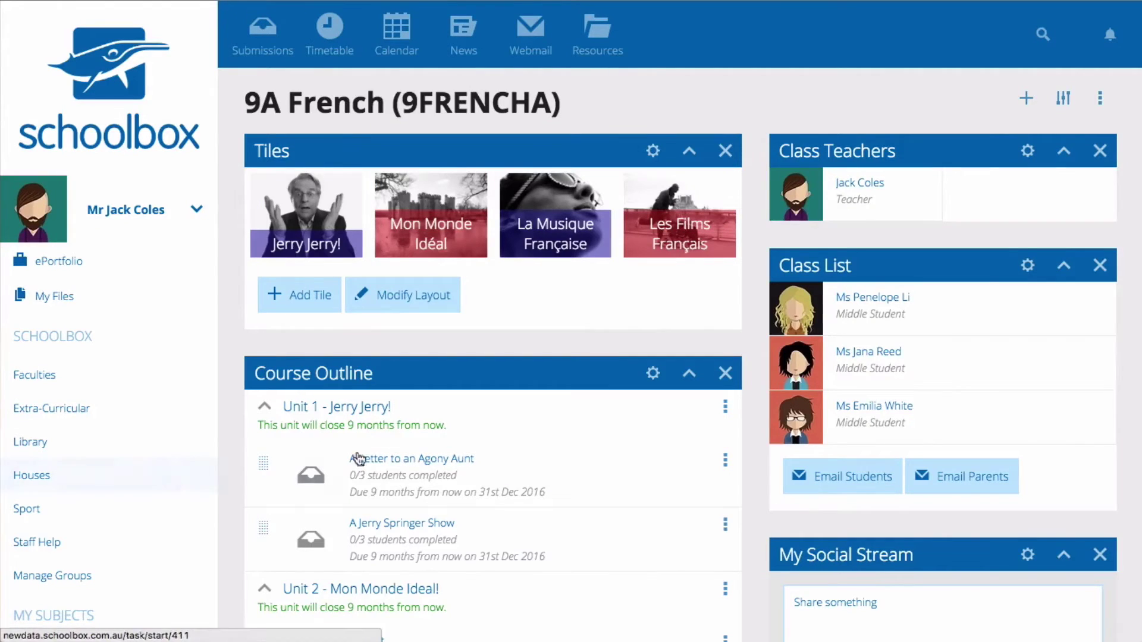
scroll(630, 433, "down", 3)
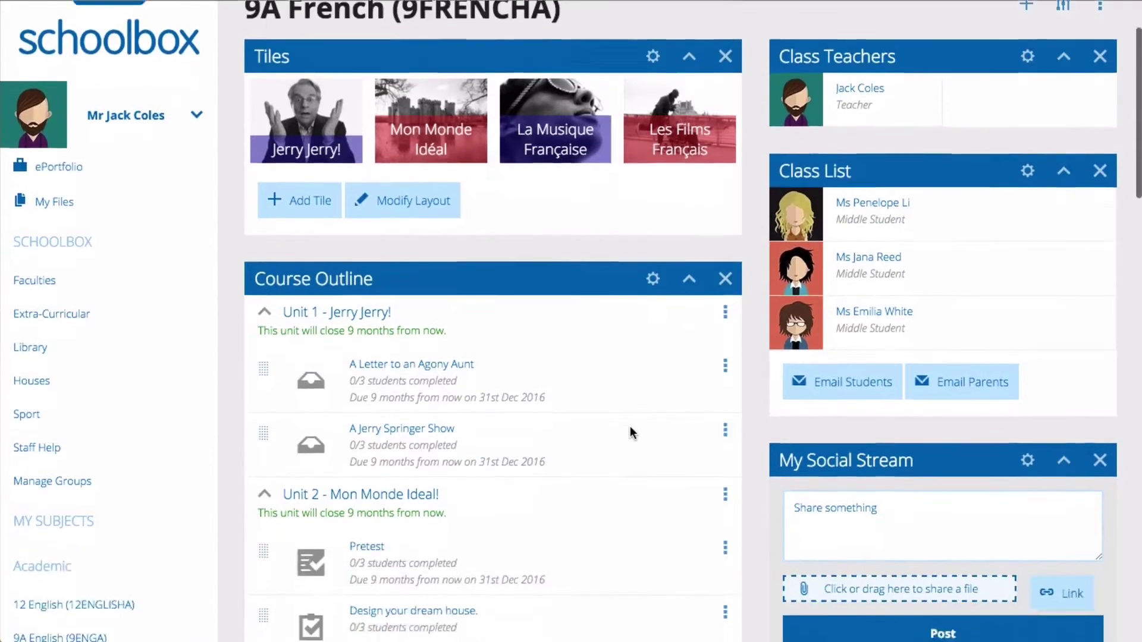
scroll(630, 428, "down", 1)
scroll(630, 427, "down", 2)
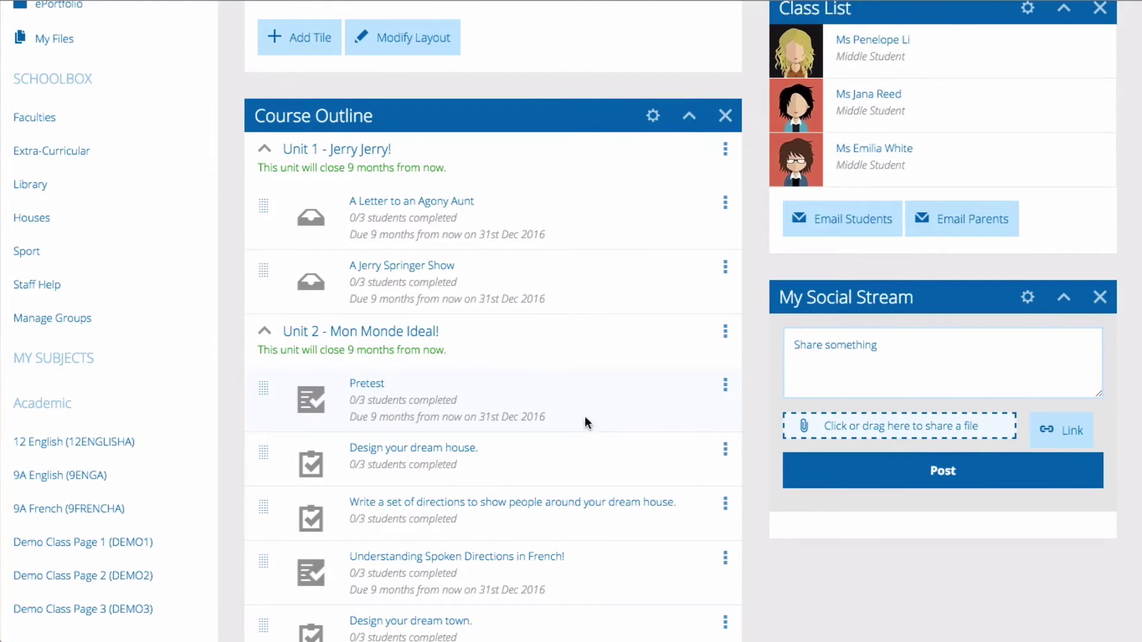
left_click(402, 332)
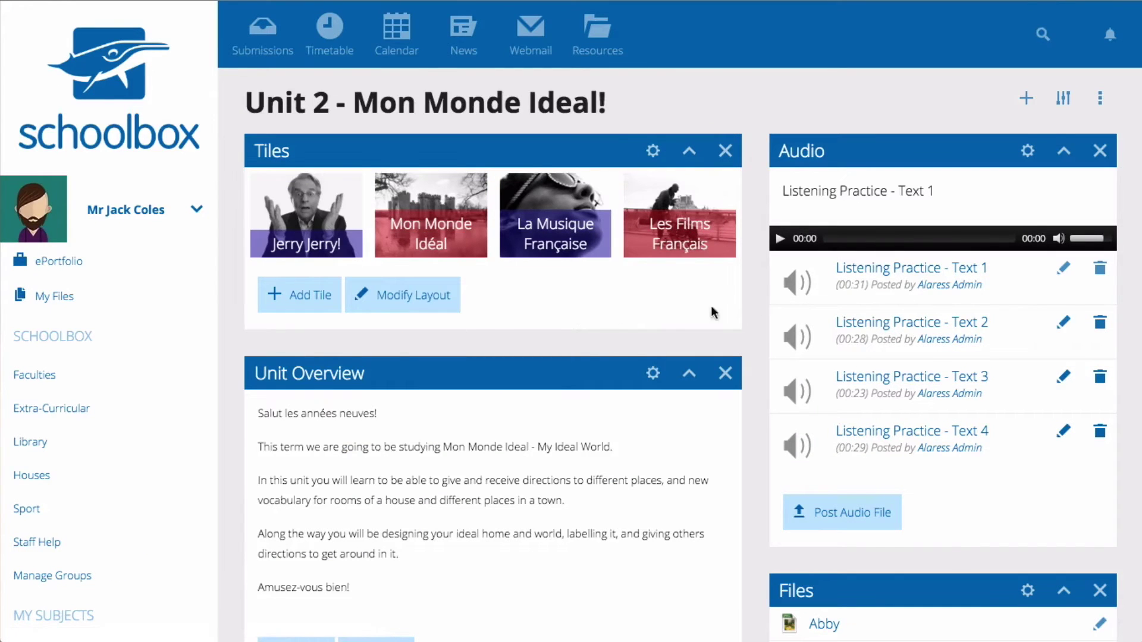
Step: Review Mon Monde Ideal!'s four listening-practice audio files, files and course tasks, then return to the top
scroll(876, 302, "down", 3)
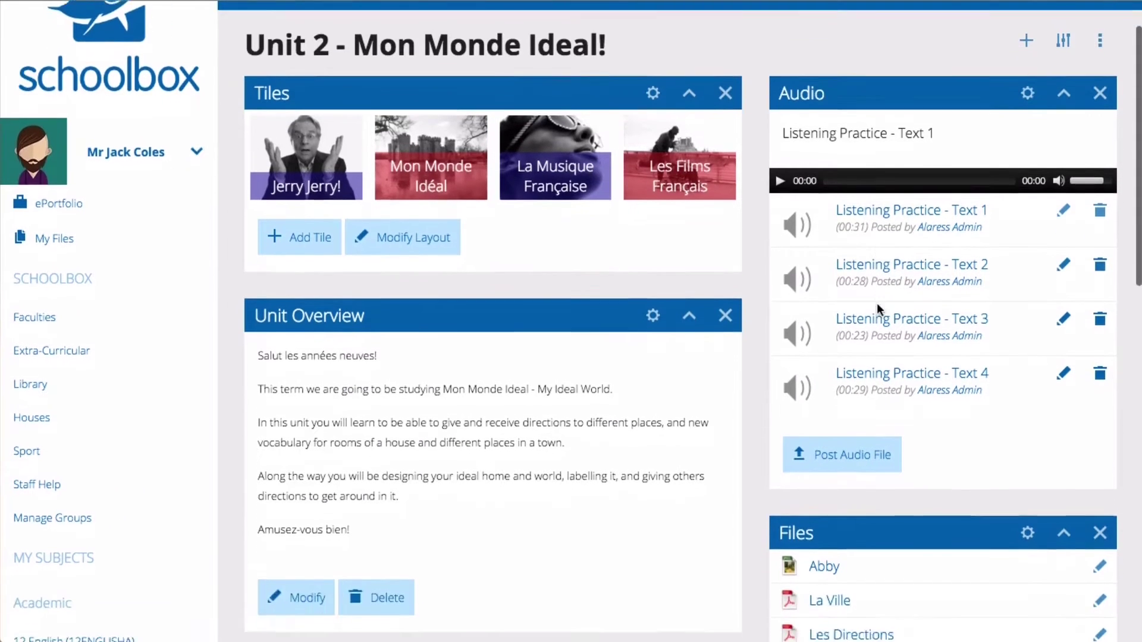
scroll(878, 303, "down", 5)
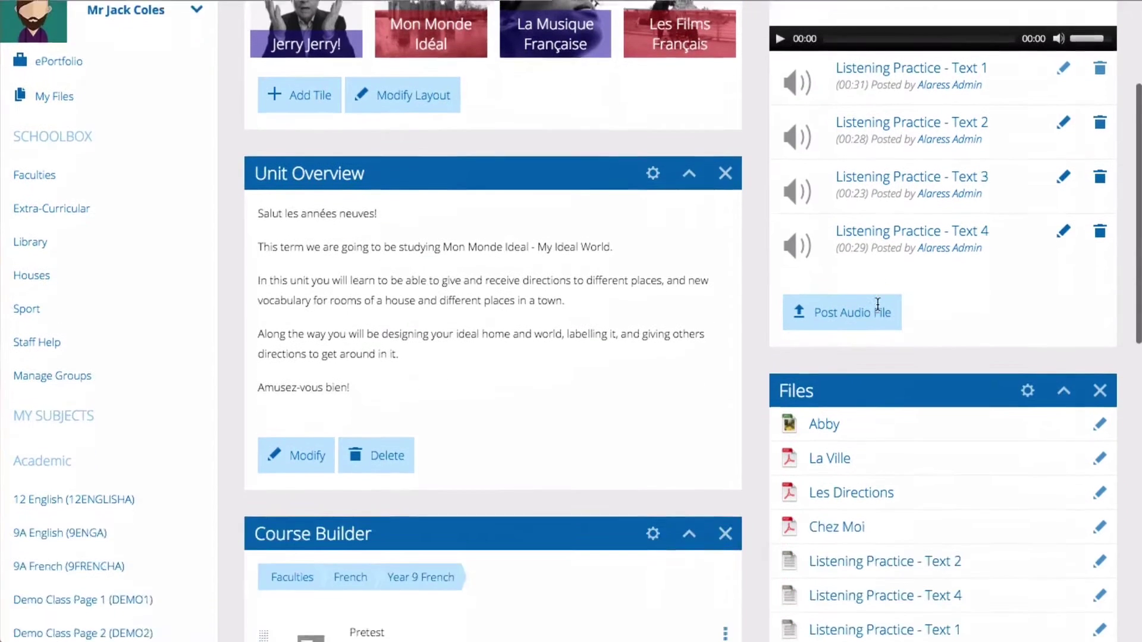
scroll(877, 302, "down", 4)
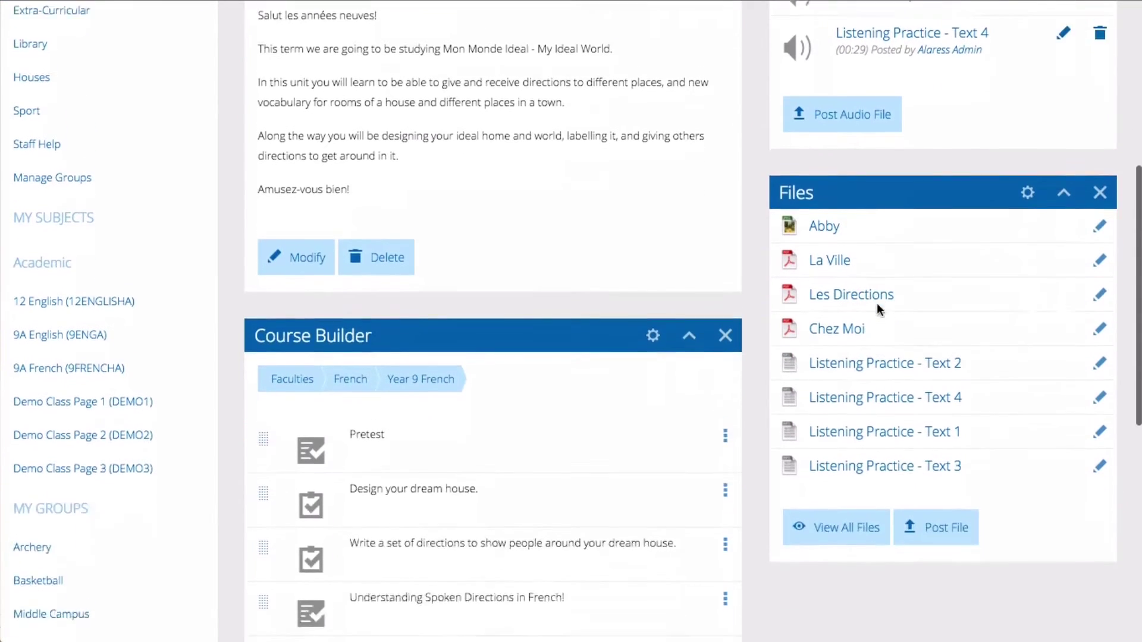
scroll(877, 302, "down", 2)
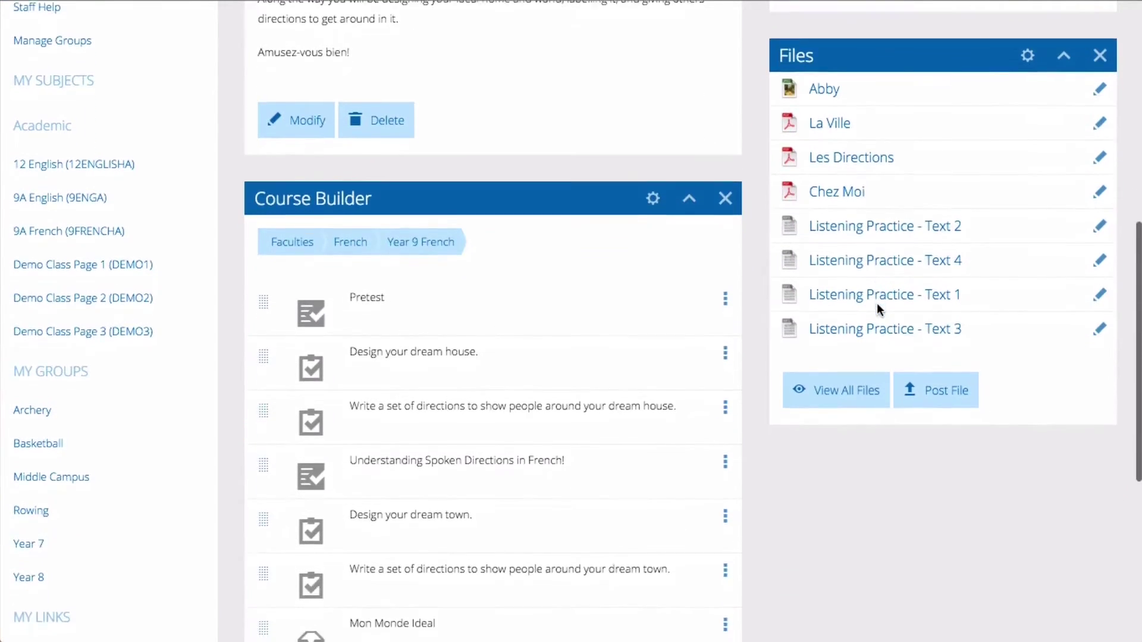
scroll(877, 302, "up", 2)
scroll(877, 302, "up", 3)
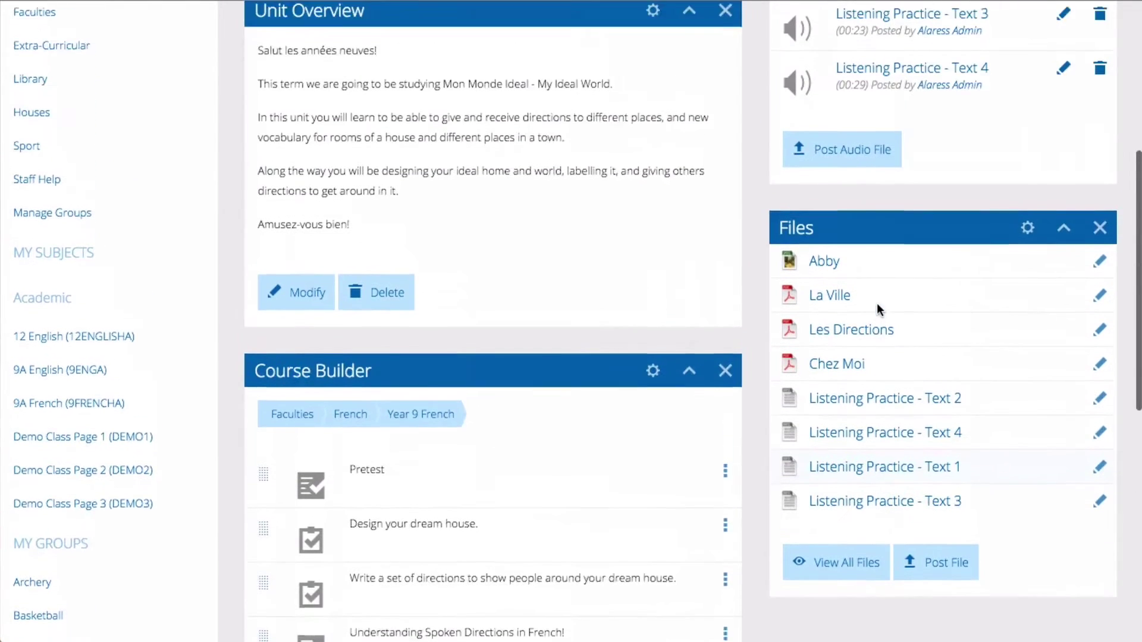
scroll(876, 302, "up", 2)
scroll(877, 302, "up", 3)
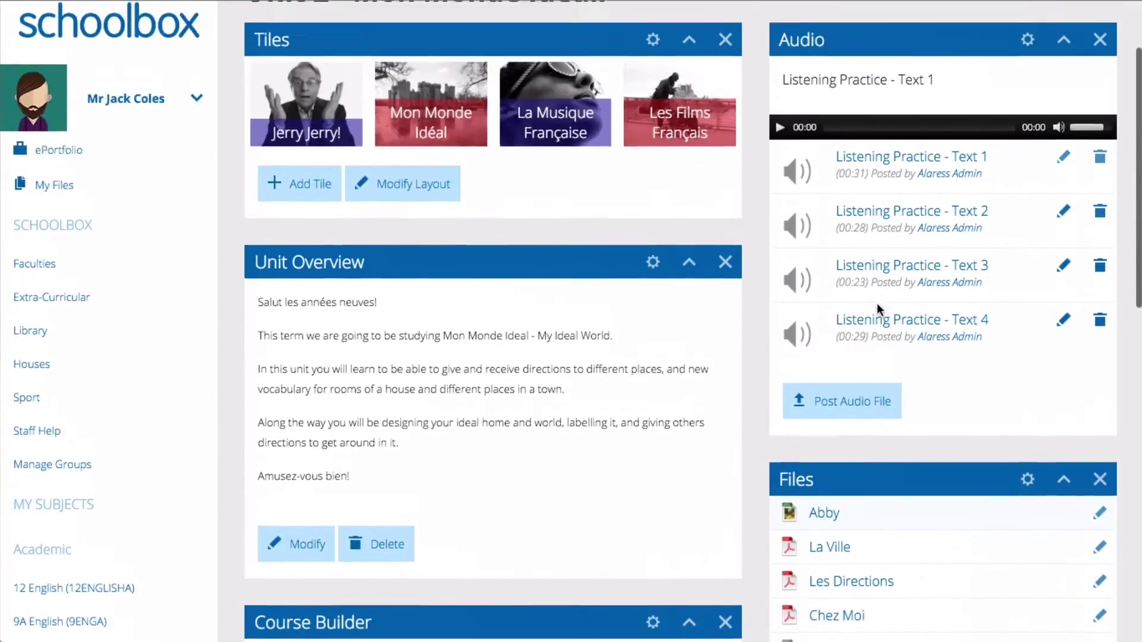
scroll(877, 302, "up", 2)
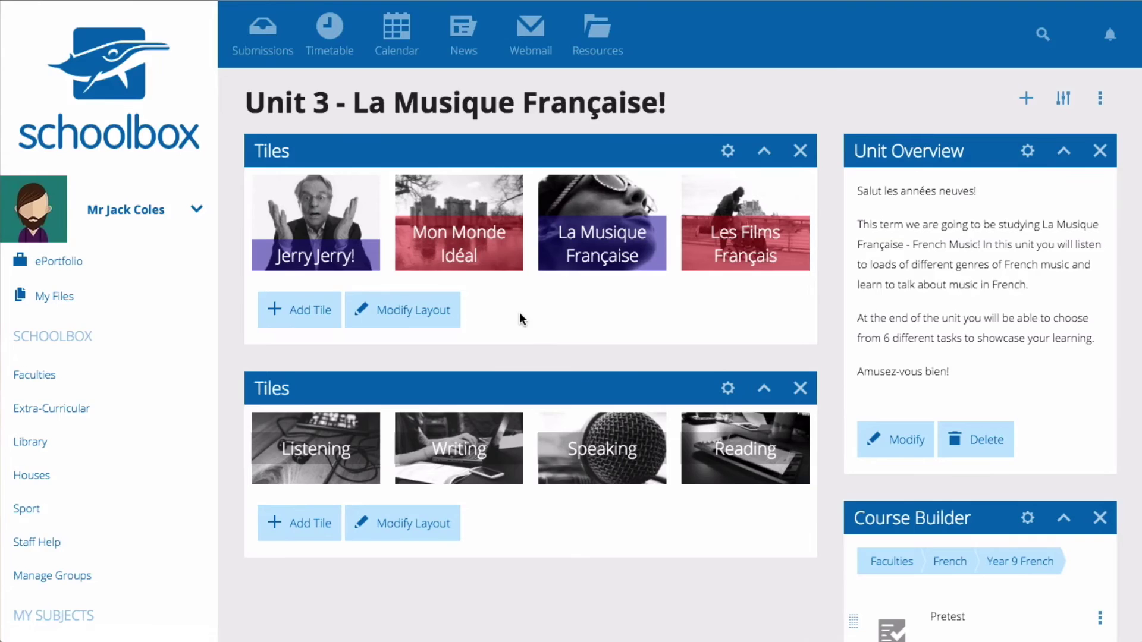
Step: Open the Writing sub-unit and review its reading task files, music review and reading comprehension link
scroll(519, 312, "down", 3)
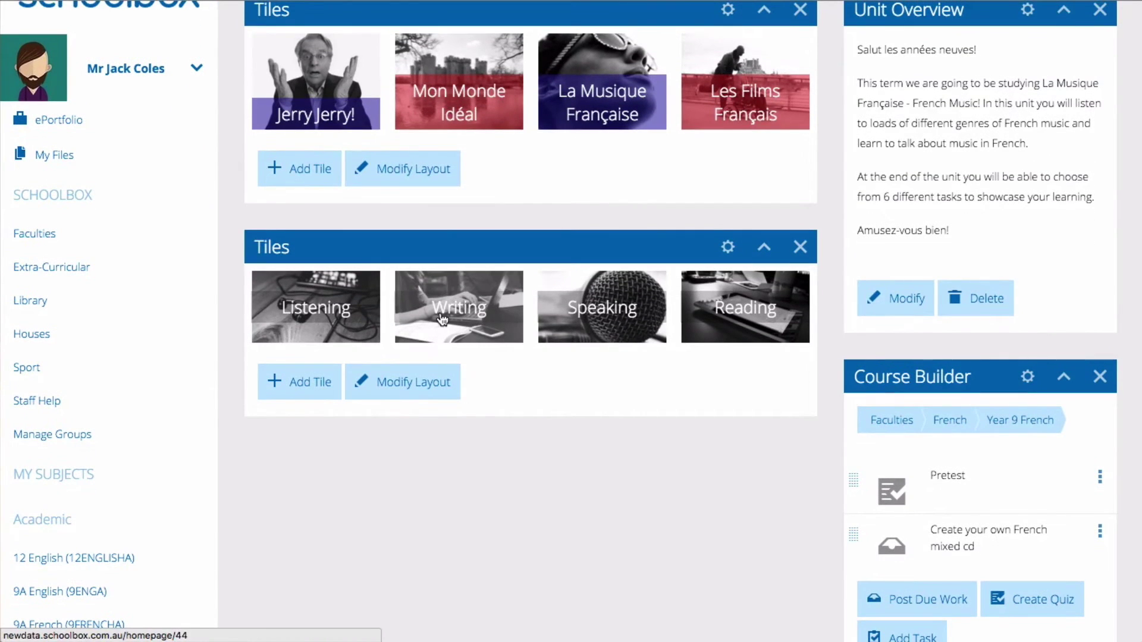
left_click(441, 320)
scroll(441, 319, "down", 2)
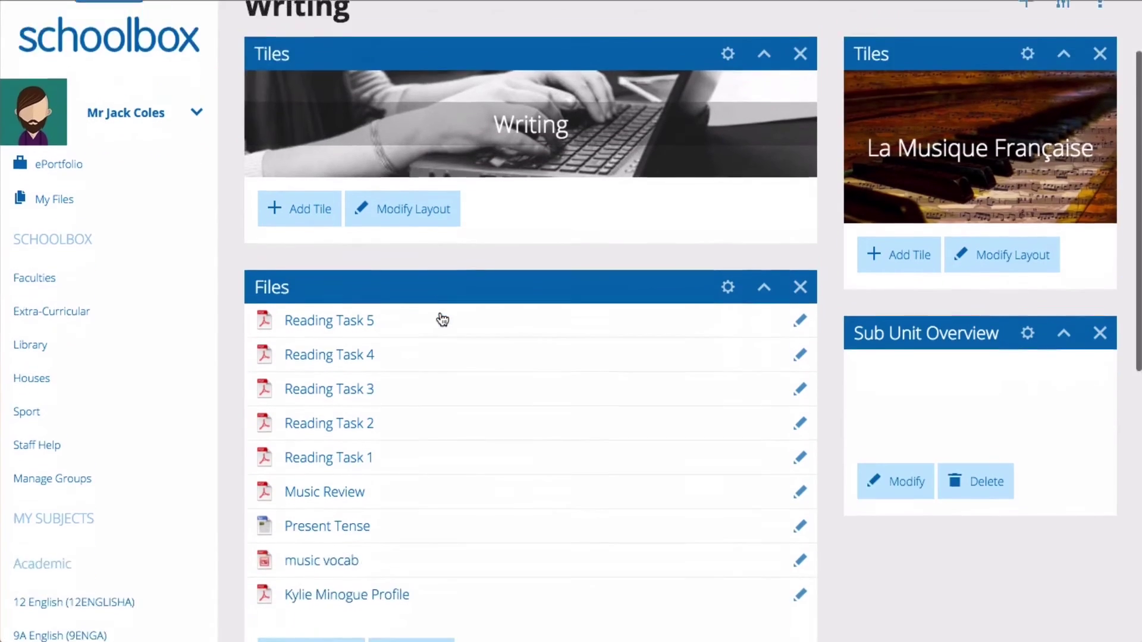
scroll(440, 315, "down", 2)
scroll(440, 313, "down", 2)
scroll(440, 306, "down", 1)
scroll(441, 306, "down", 1)
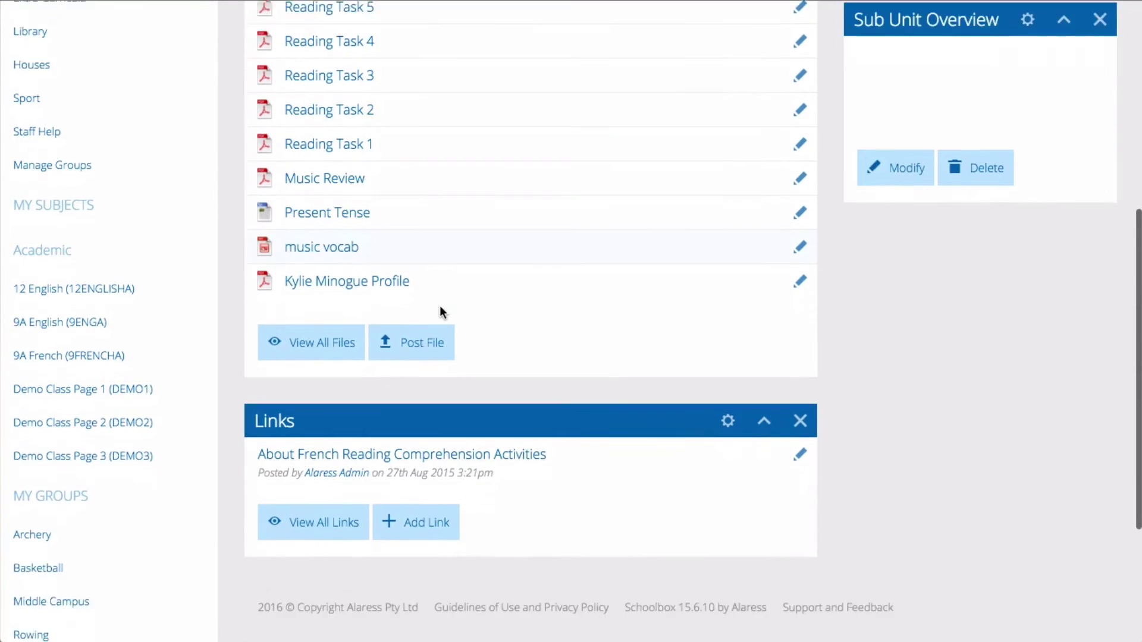
scroll(440, 305, "down", 2)
scroll(440, 305, "up", 3)
scroll(440, 307, "up", 1)
scroll(441, 306, "up", 1)
scroll(440, 306, "up", 3)
scroll(440, 305, "up", 1)
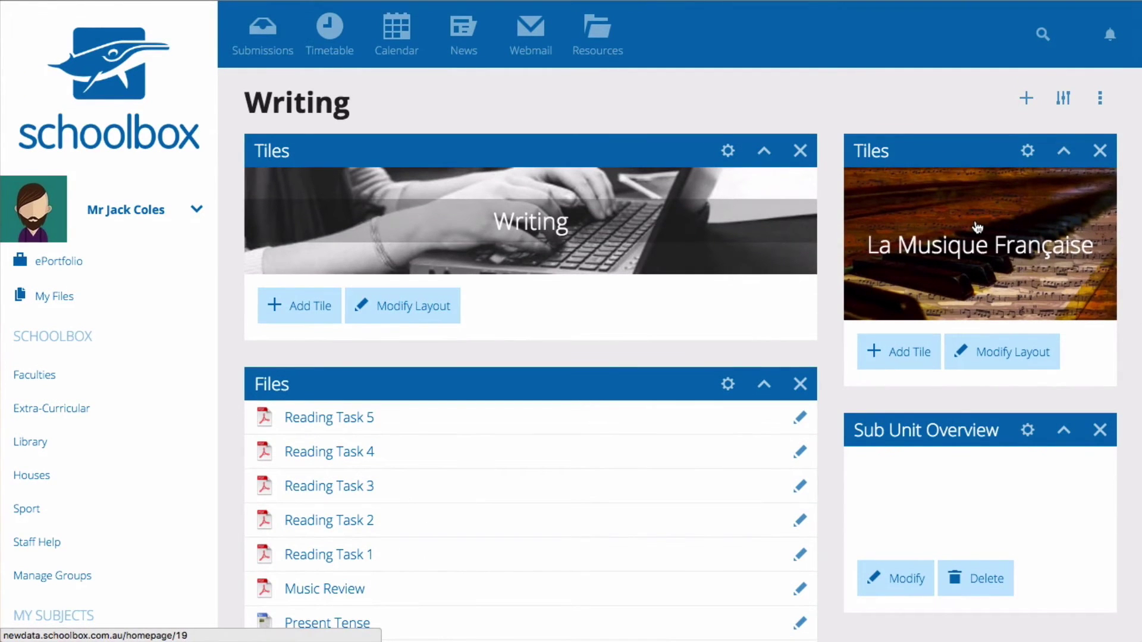
Step: Return to La Musique Française, then go to 9A French via My Subjects
left_click(978, 227)
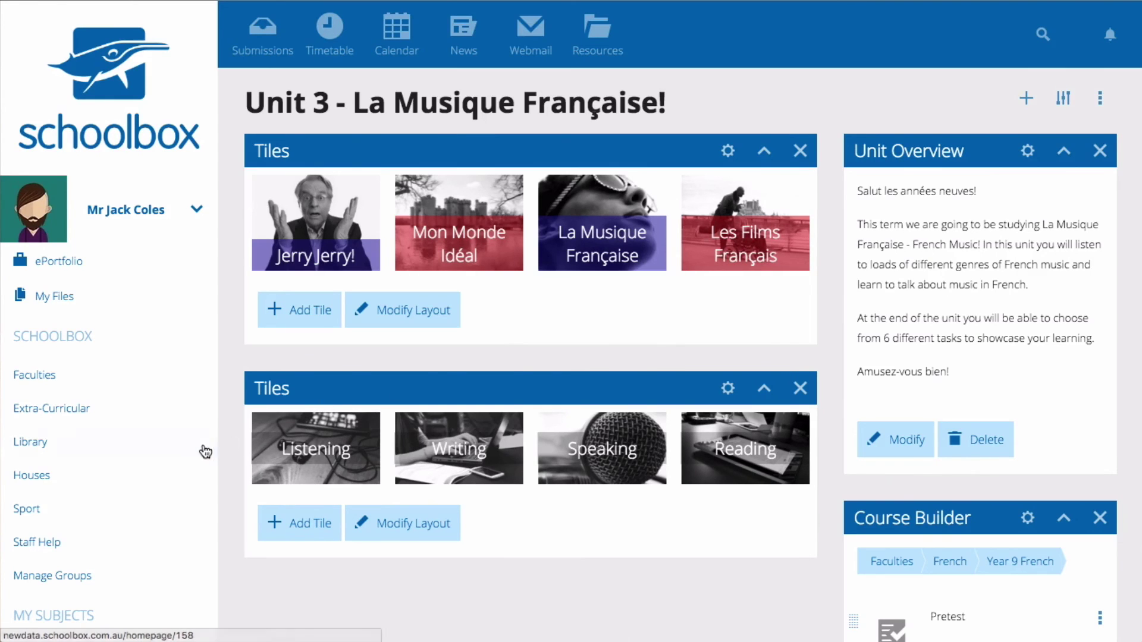
scroll(198, 455, "down", 5)
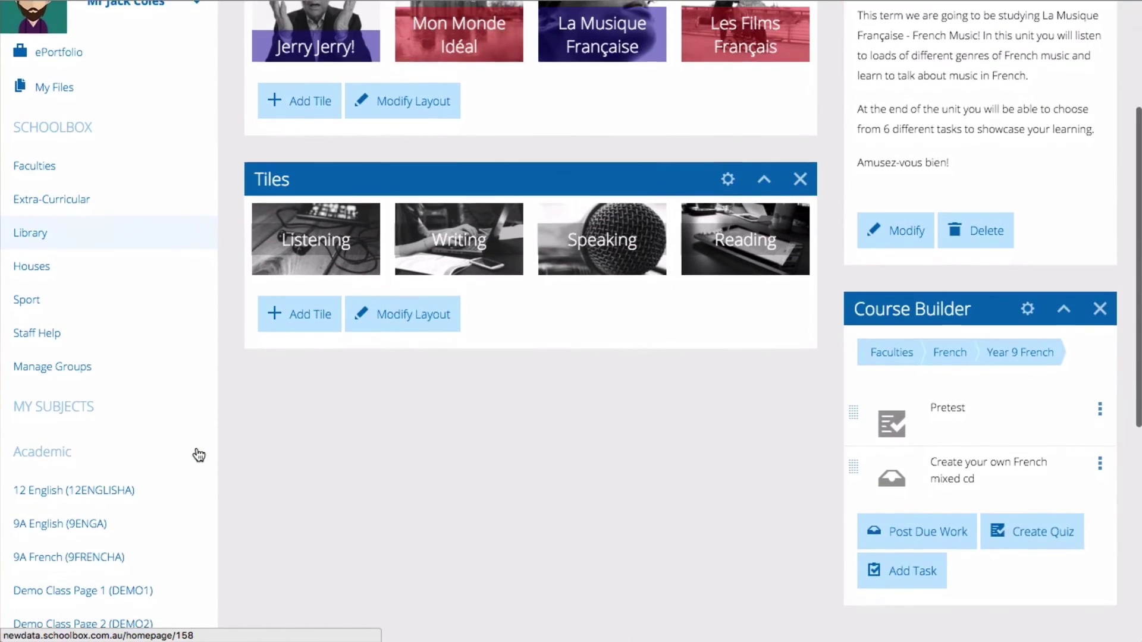
left_click(74, 571)
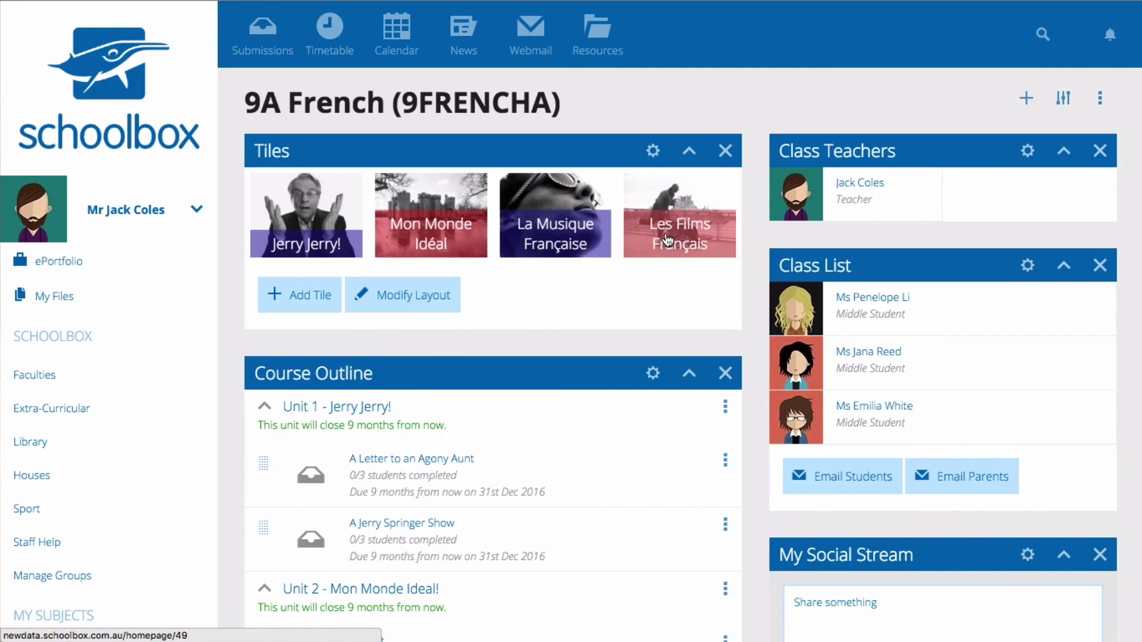
Step: Bring the 9A French outline's Unit 2 tasks, including the pretest and dream-house assignments, into view
scroll(669, 239, "down", 1)
scroll(669, 239, "down", 3)
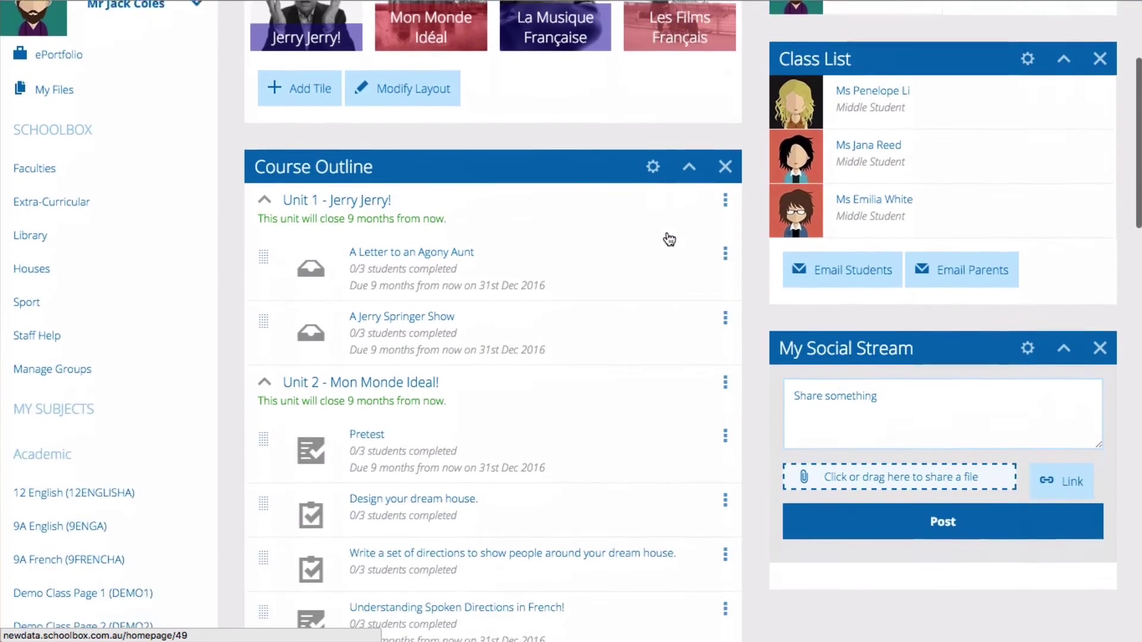